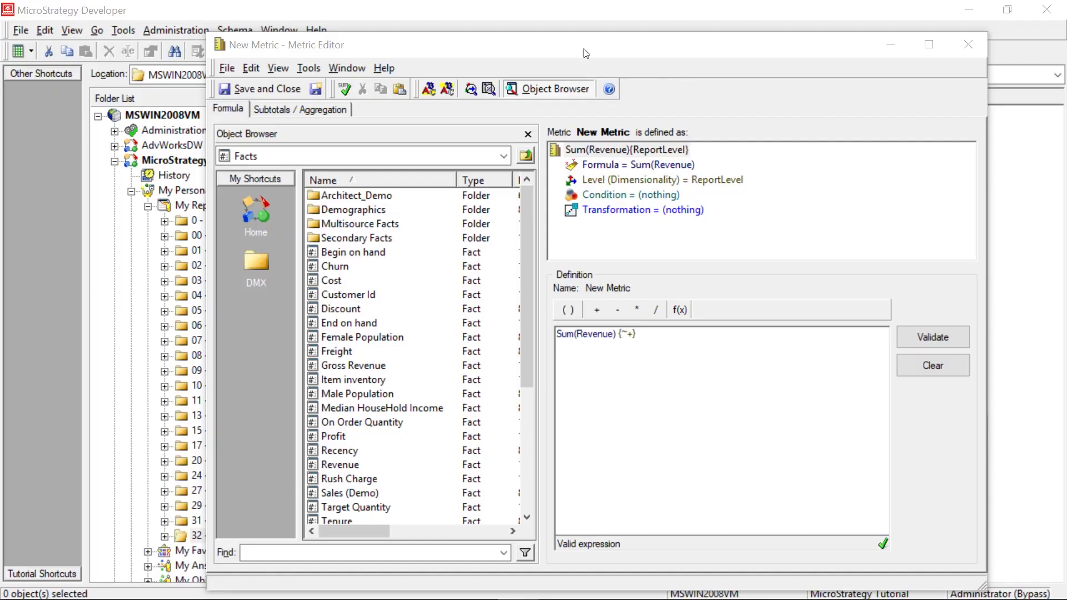
Set the metric's condition to the TV & Video filter from Miscellaneous Filters.
click(602, 196)
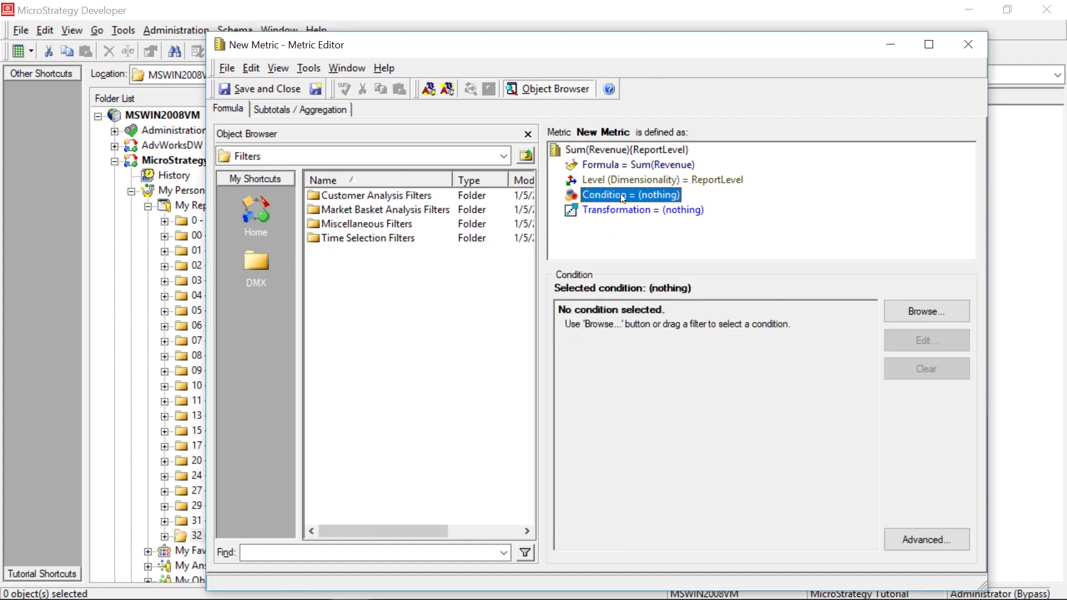
click(923, 311)
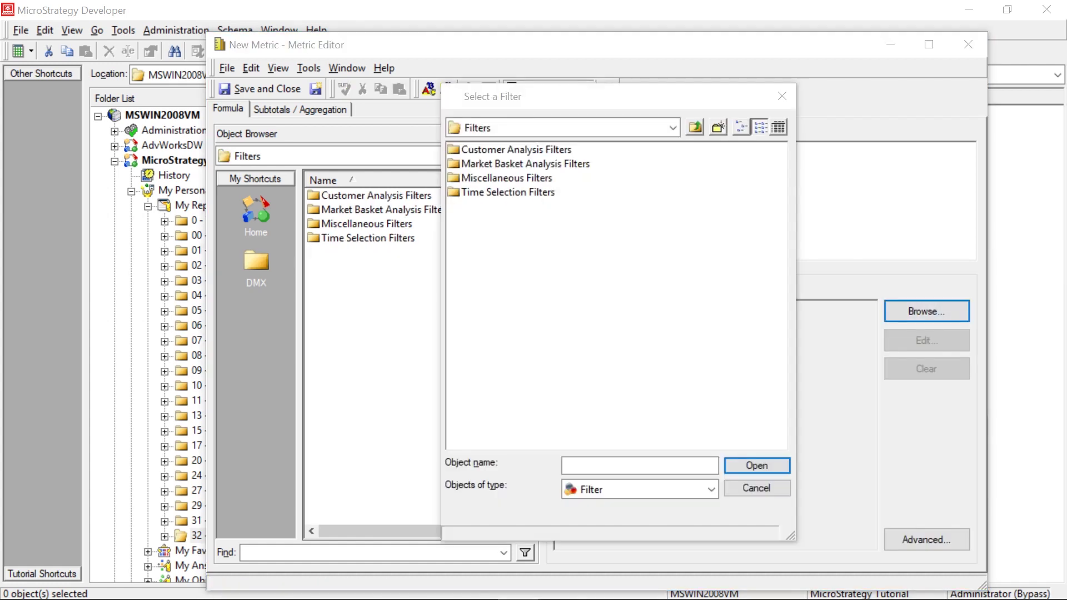
double_click(489, 178)
click(489, 206)
click(489, 319)
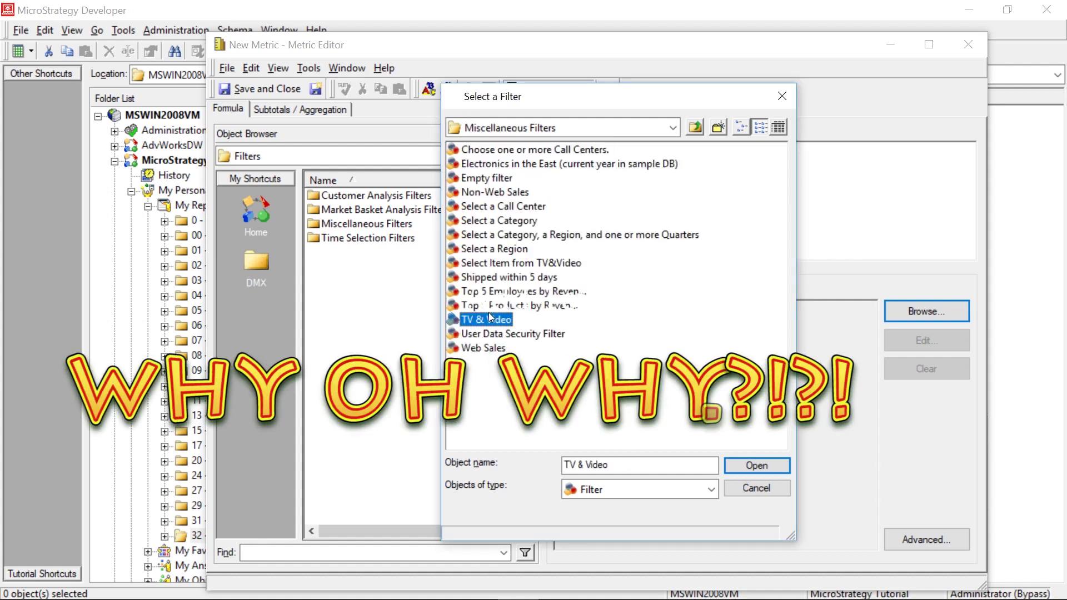
double_click(486, 250)
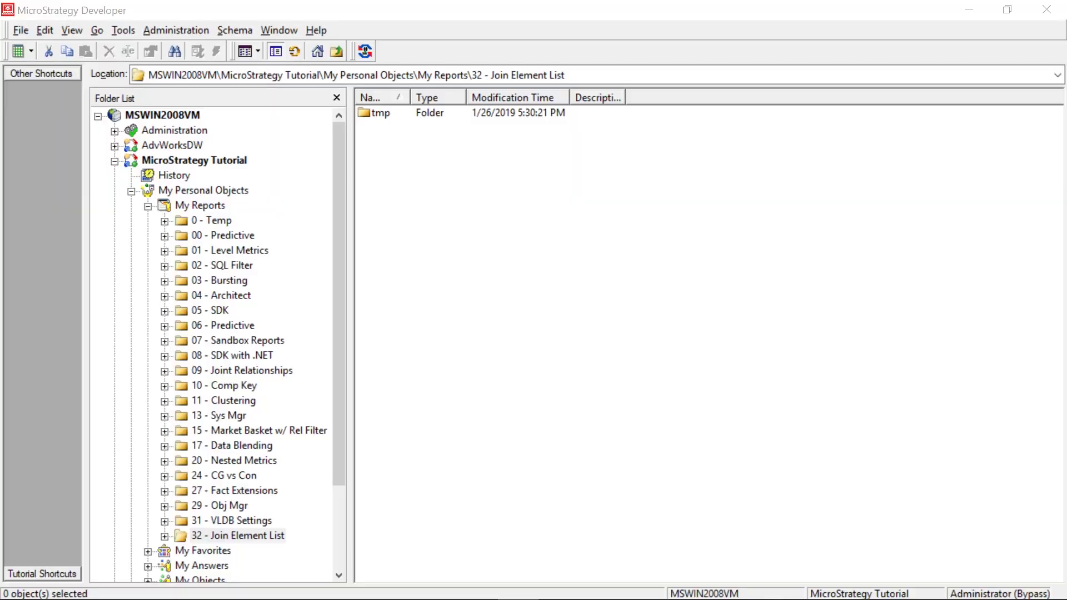
Start a new training metric in this folder using Linear Regression.
right_click(381, 128)
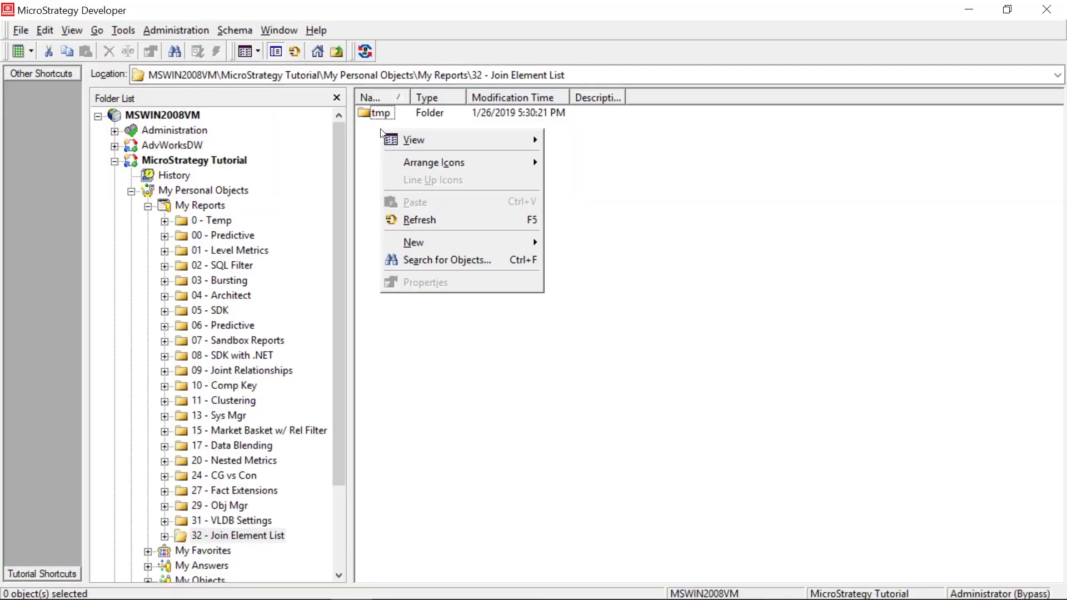
mouse_move(443, 240)
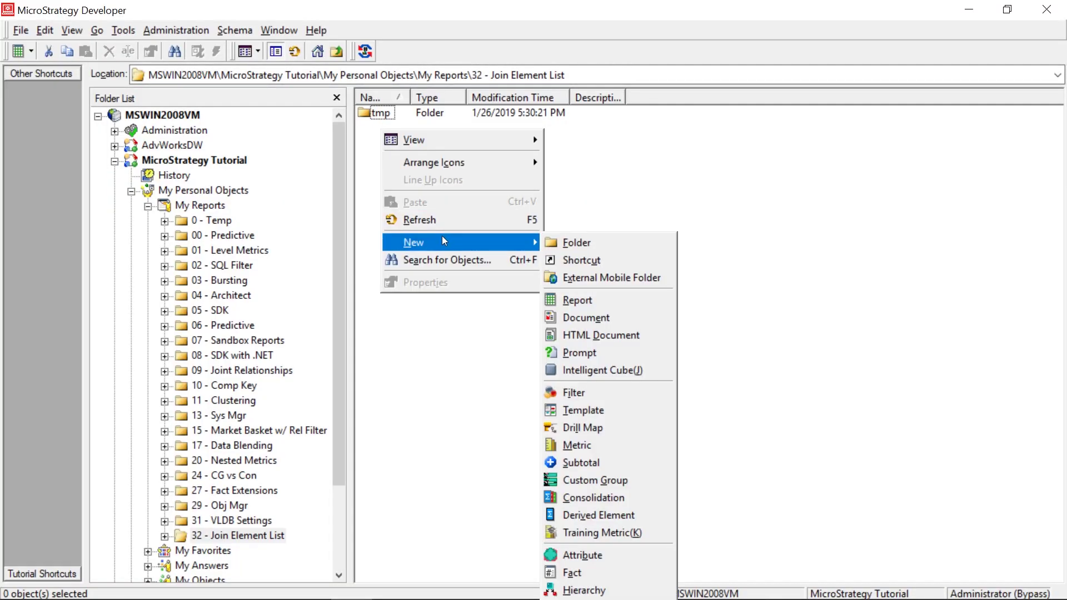
click(588, 530)
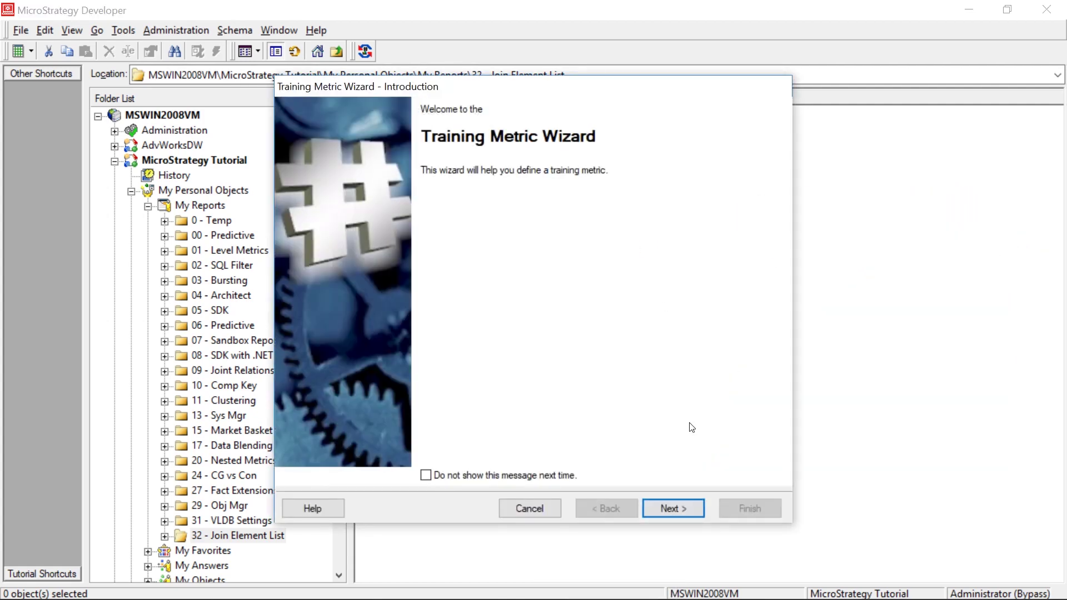
click(678, 507)
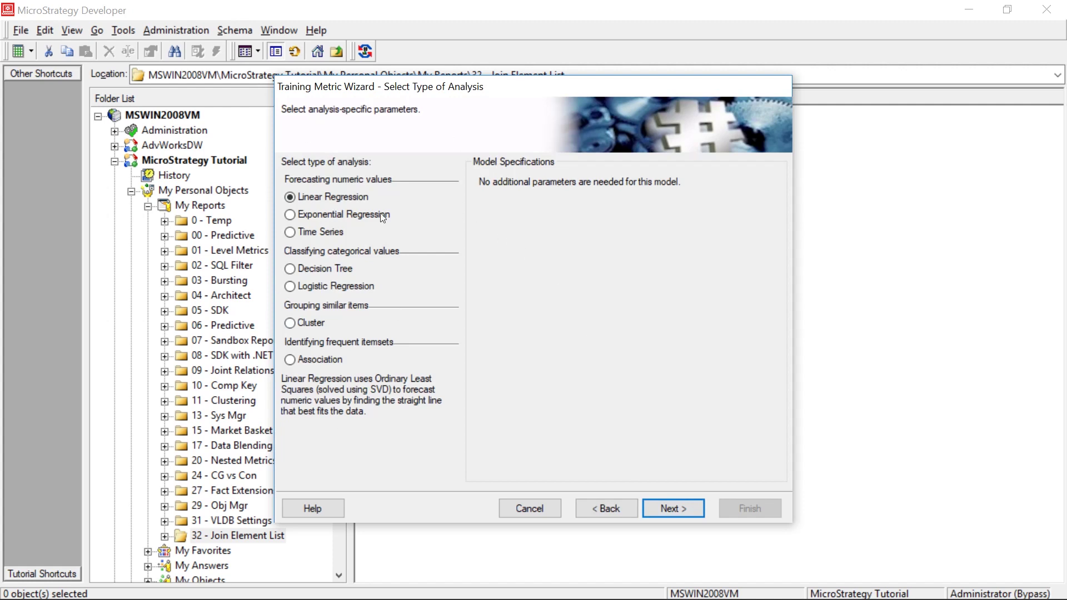
click(674, 508)
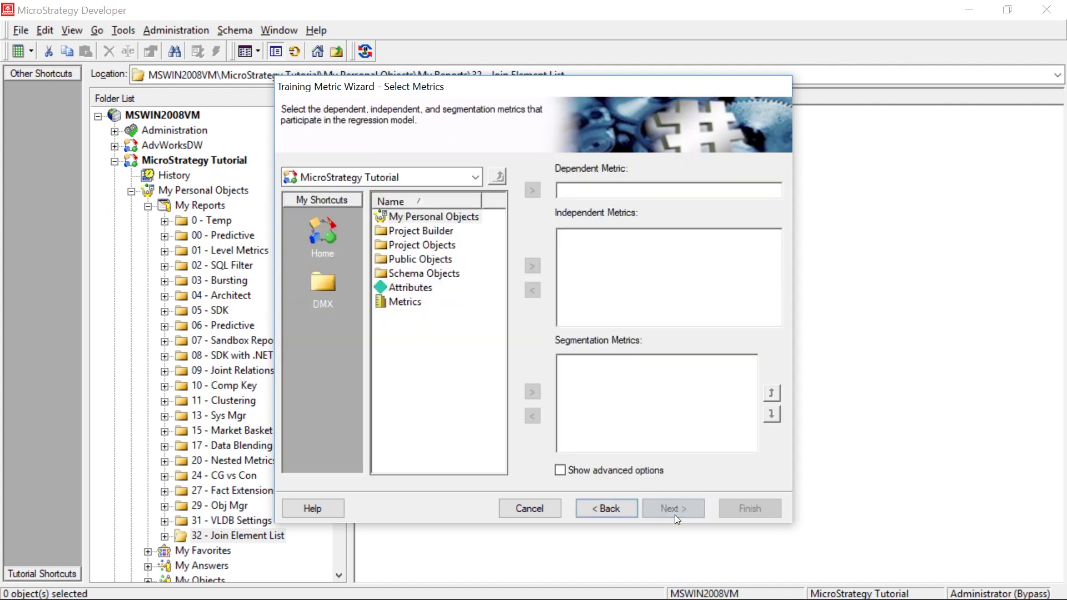
Set Revenue as the dependent and Cost as the independent metric, then finish the training metric.
double_click(397, 300)
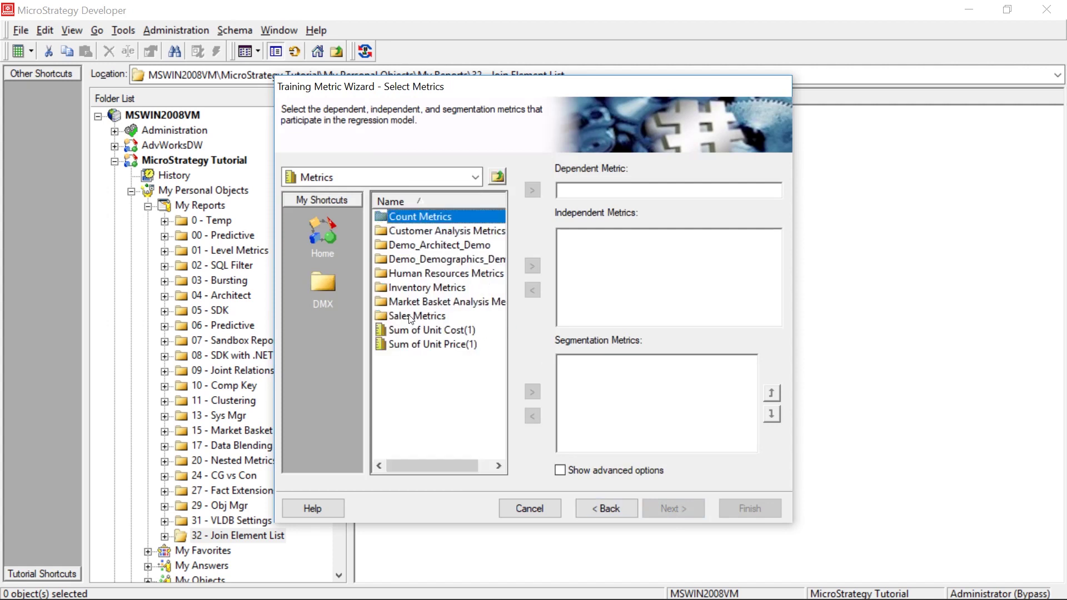
double_click(414, 316)
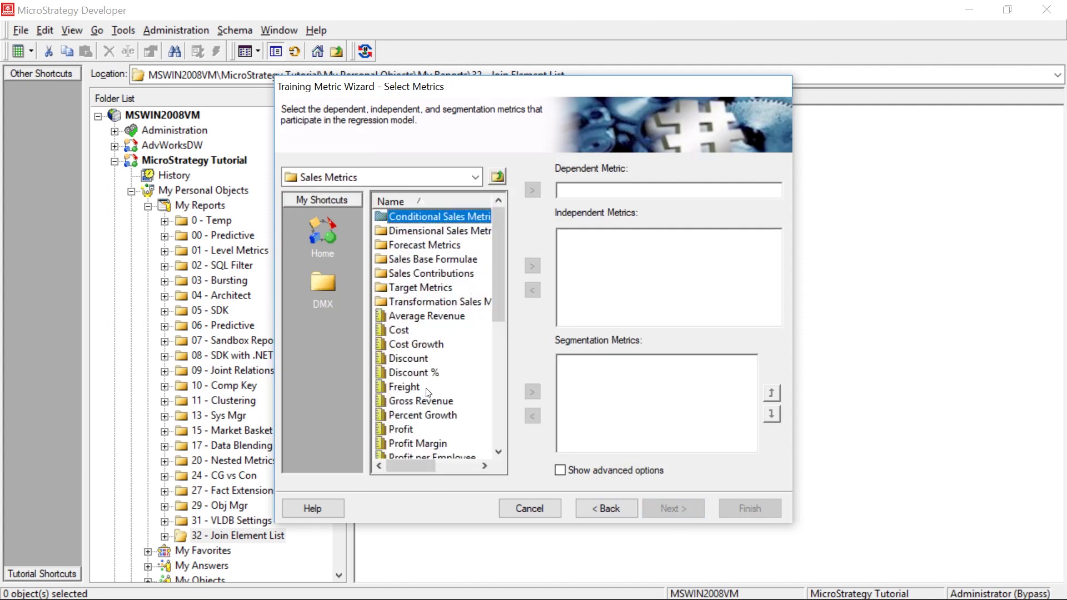
scroll(428, 393, down, 2)
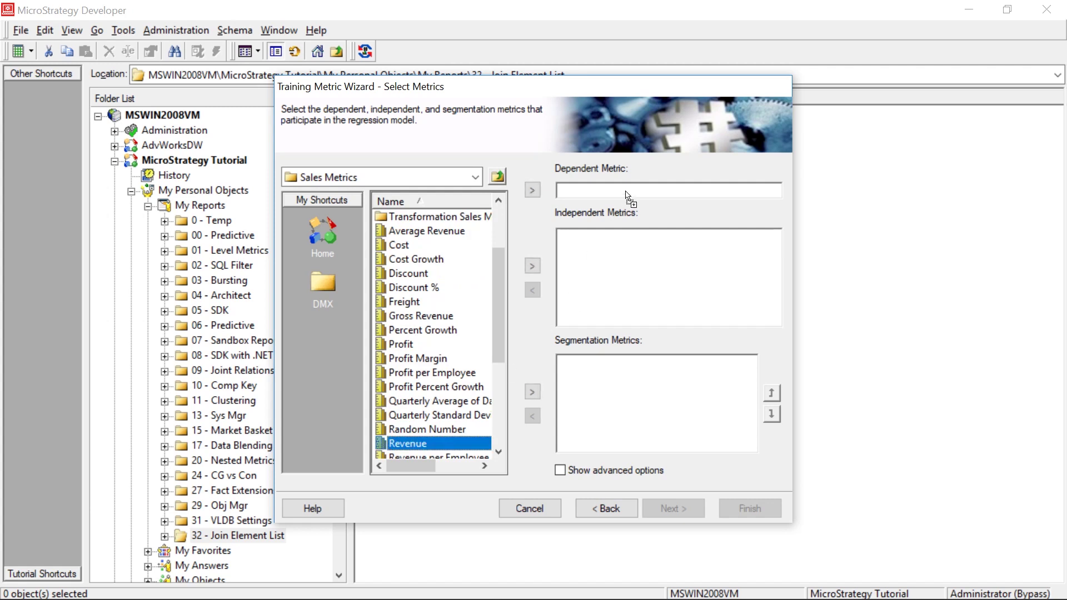
drag(625, 192, 627, 190)
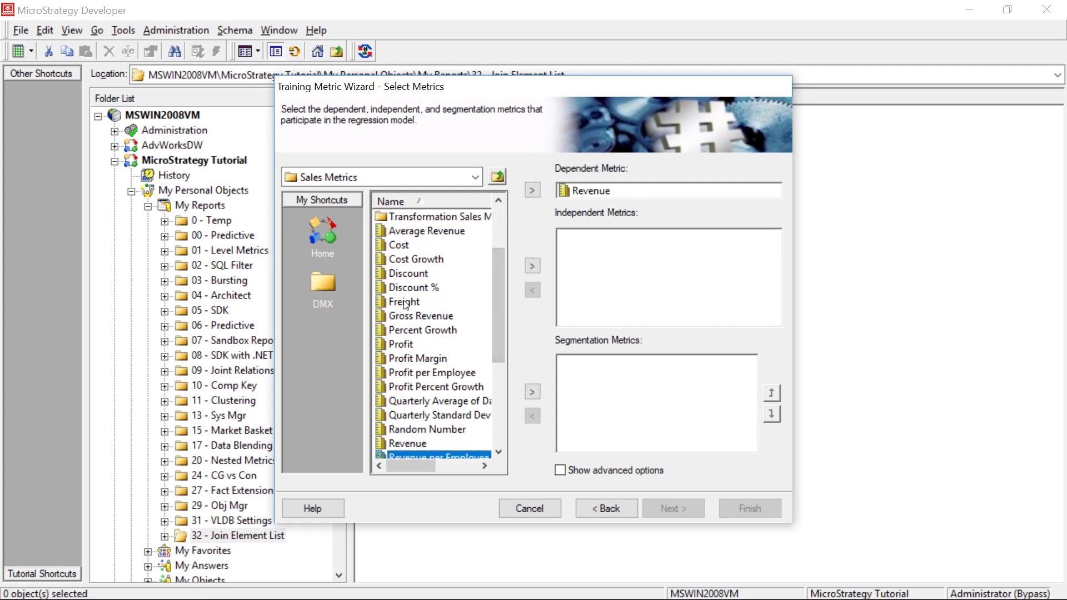
scroll(460, 293, up, 2)
drag(406, 328, 627, 289)
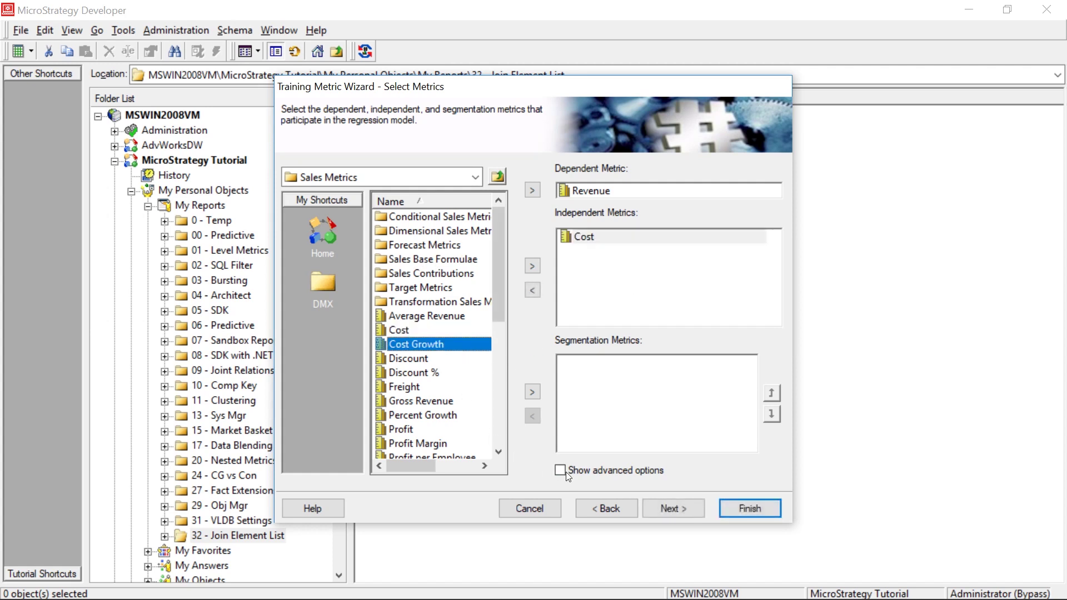
click(674, 509)
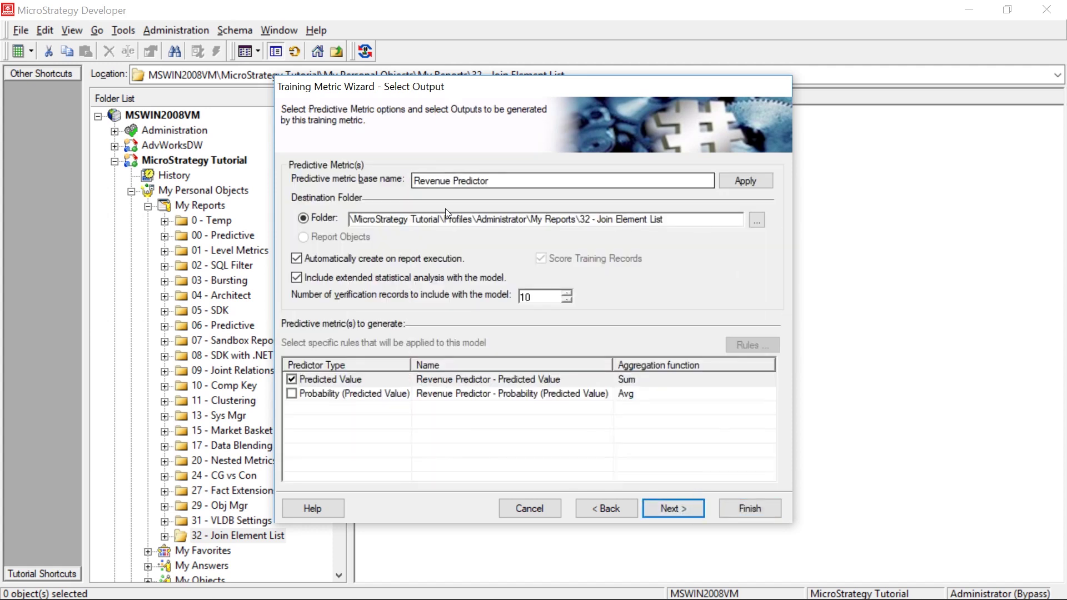
click(681, 508)
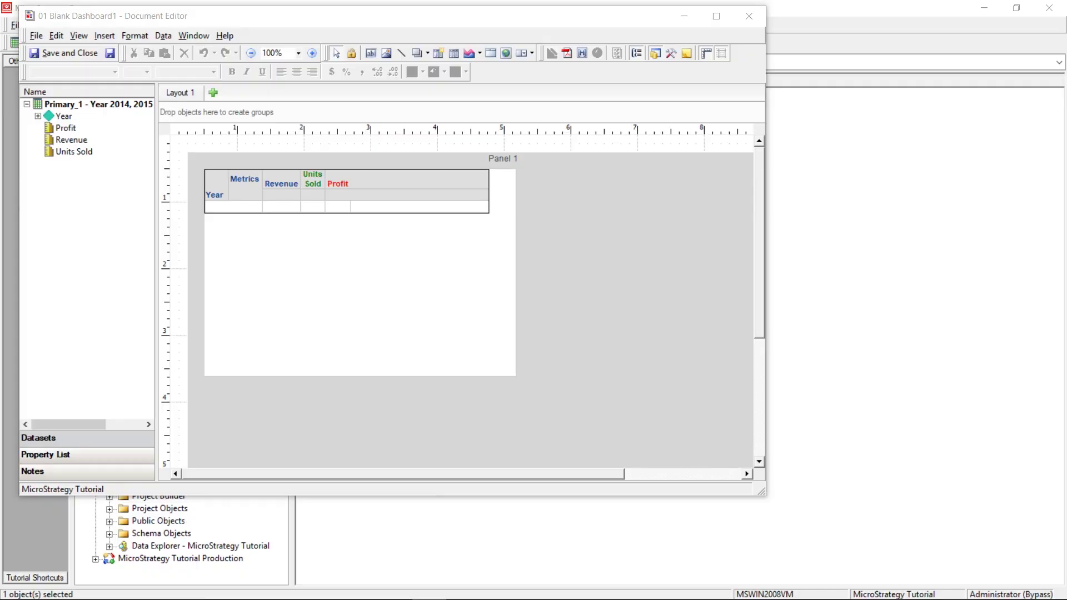
Check the Web dashboard in the browser, then return to the dashboard editor.
click(580, 35)
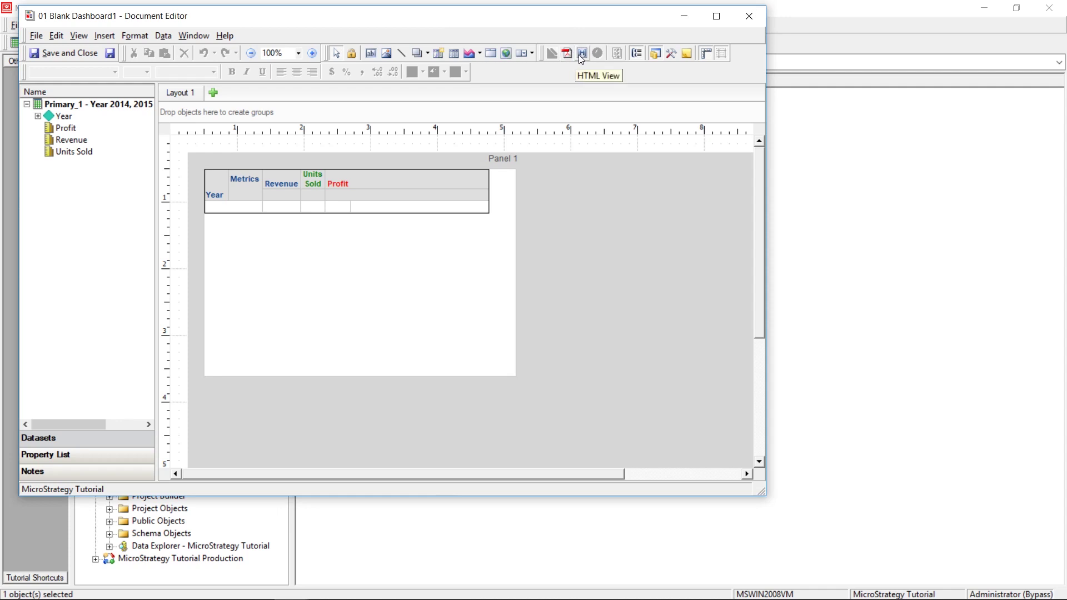
mouse_move(506, 573)
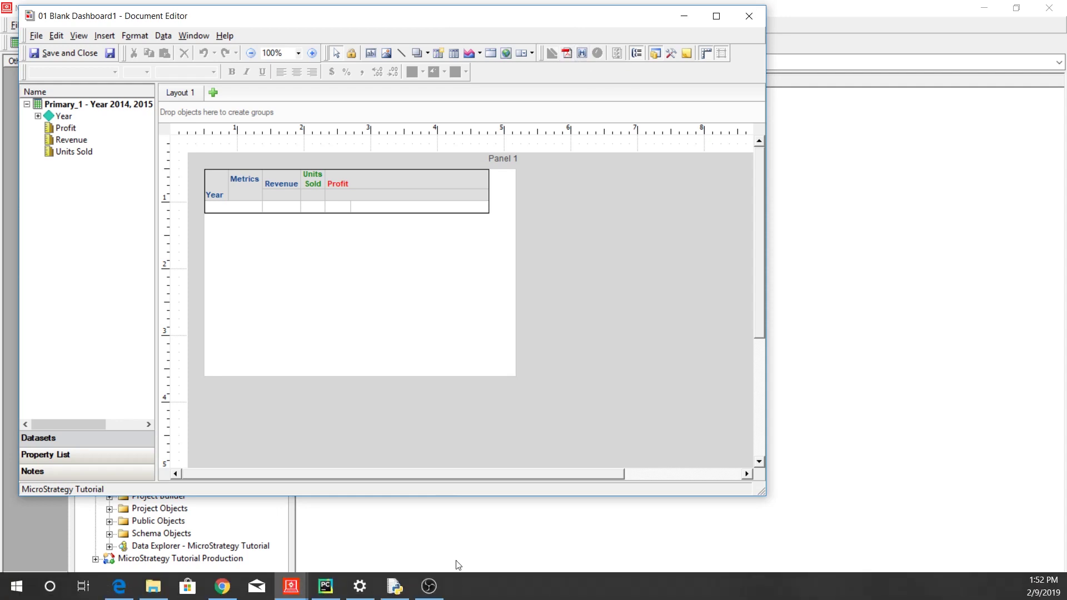
click(222, 588)
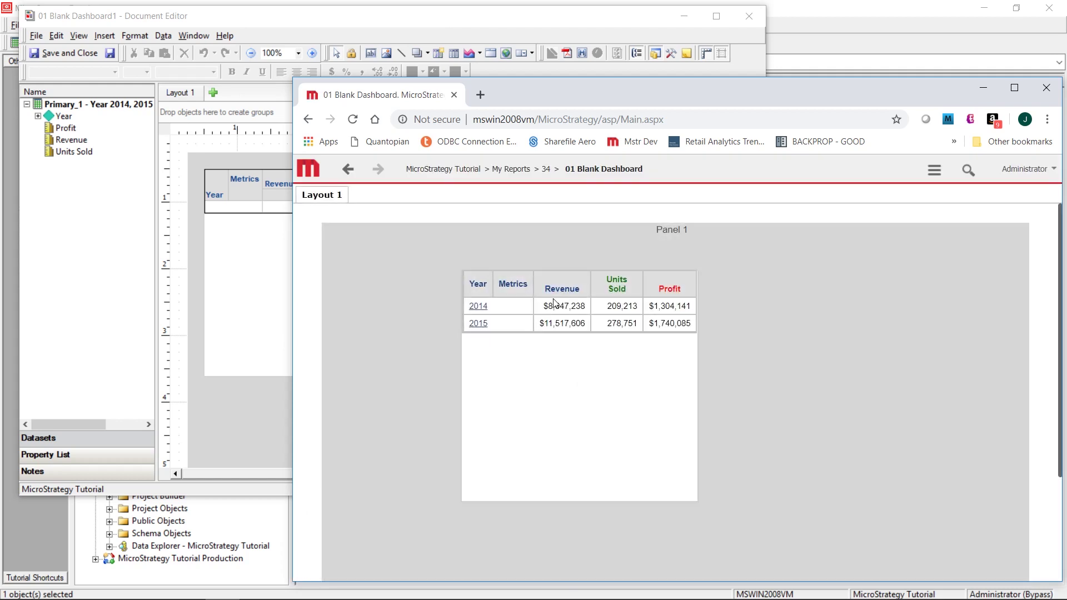
click(463, 30)
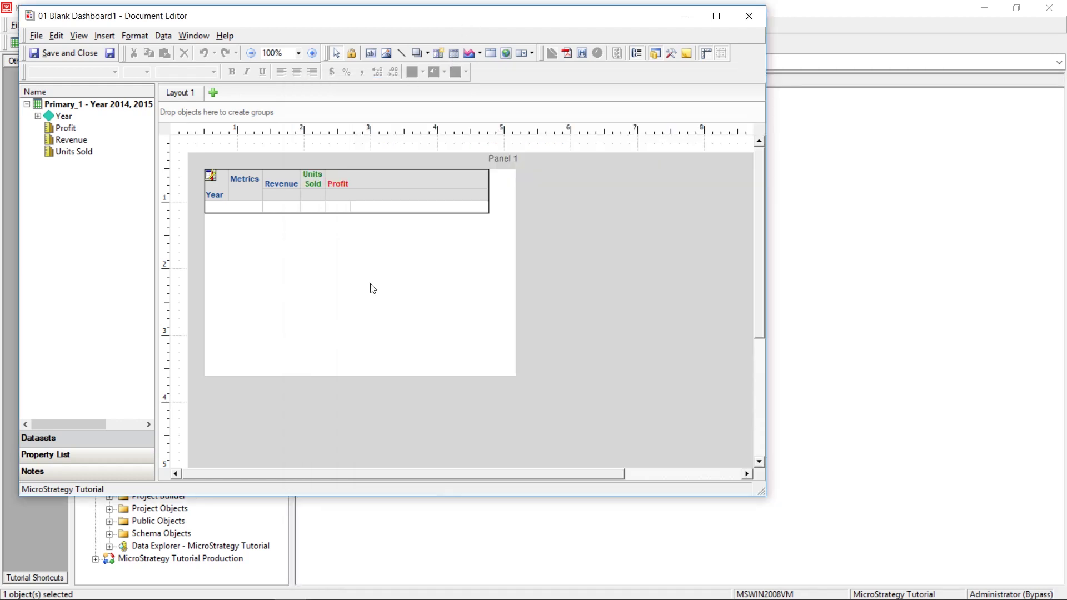
Preview 01 Blank Dashboard1's data and exported PDF, then go back to Design view.
click(584, 58)
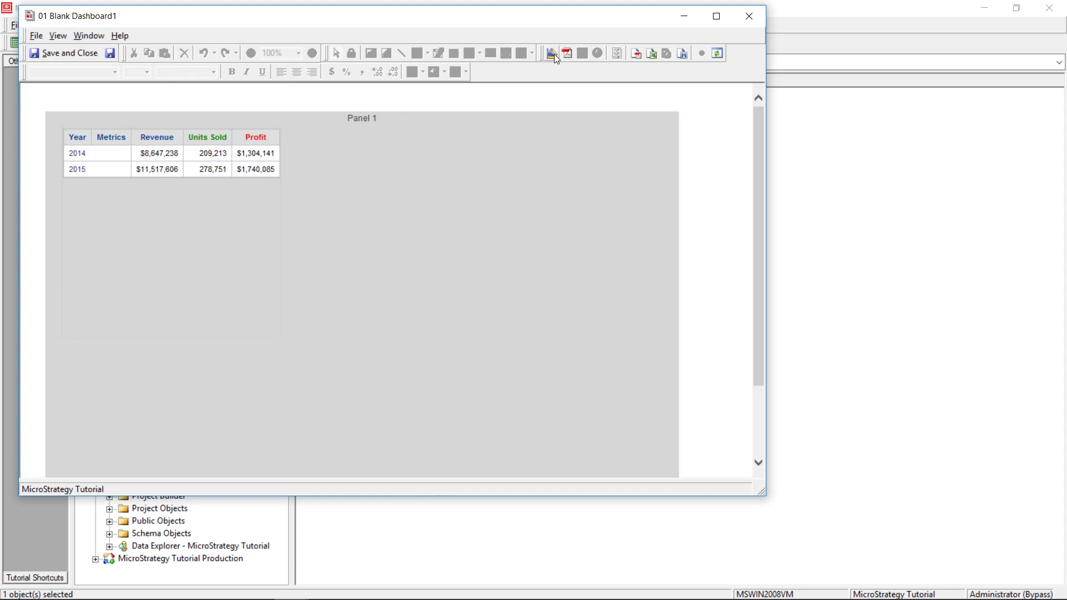
click(554, 54)
click(567, 54)
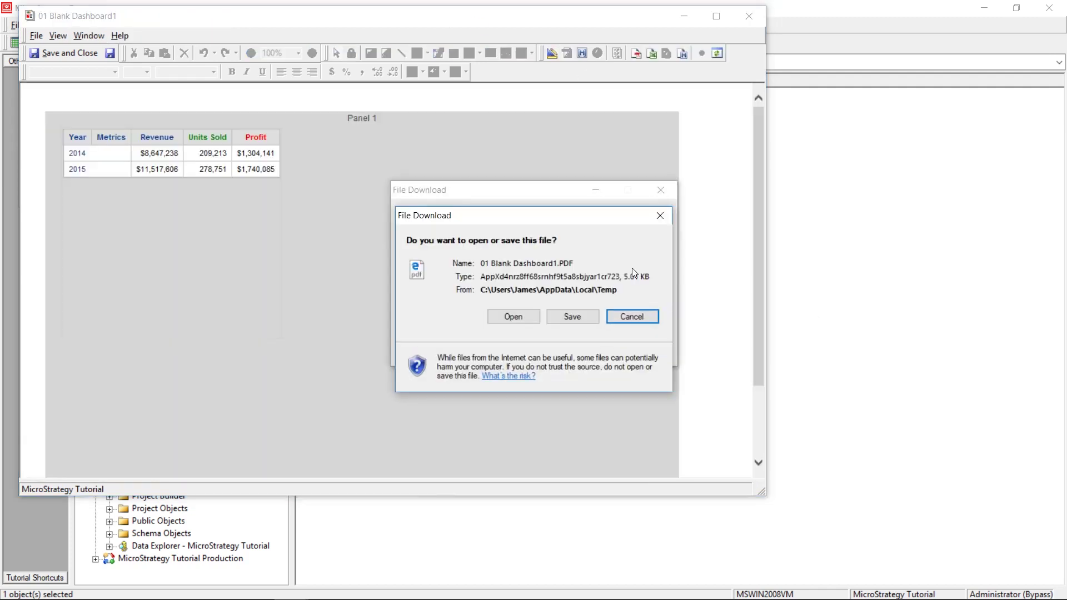
click(514, 315)
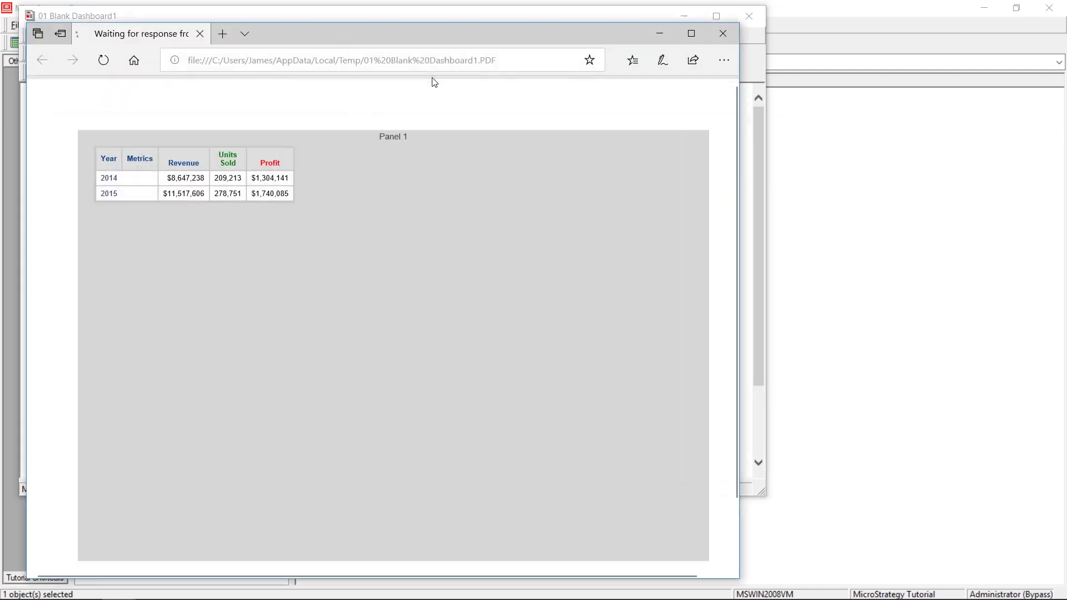
click(722, 34)
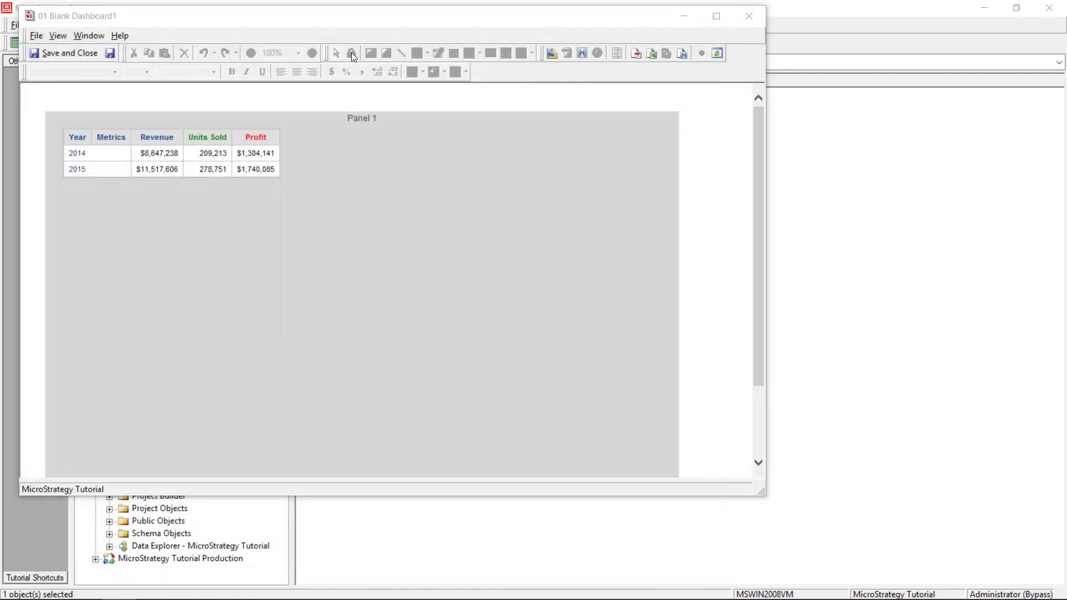
click(554, 52)
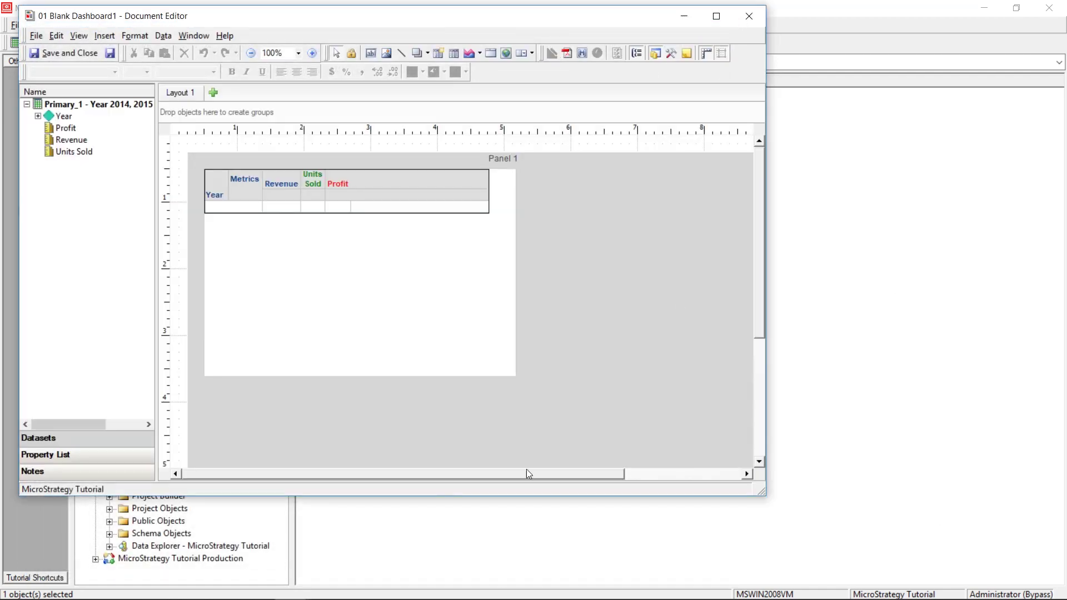
Open the 01 Blank Dashboard for editing in MicroStrategy Web from its action menu.
mouse_move(396, 597)
click(223, 587)
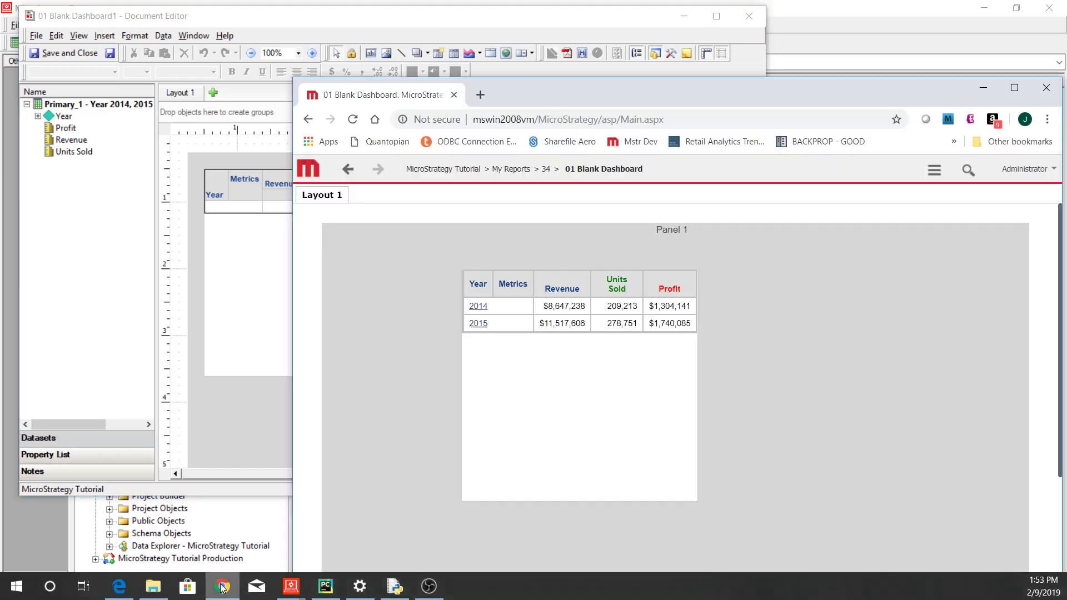
click(934, 170)
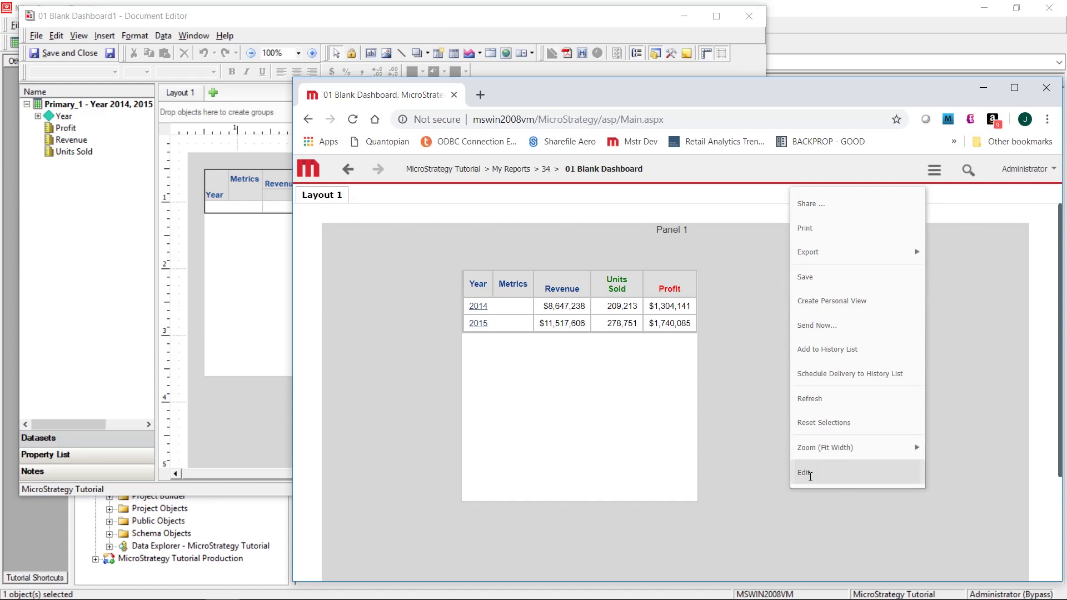
click(804, 472)
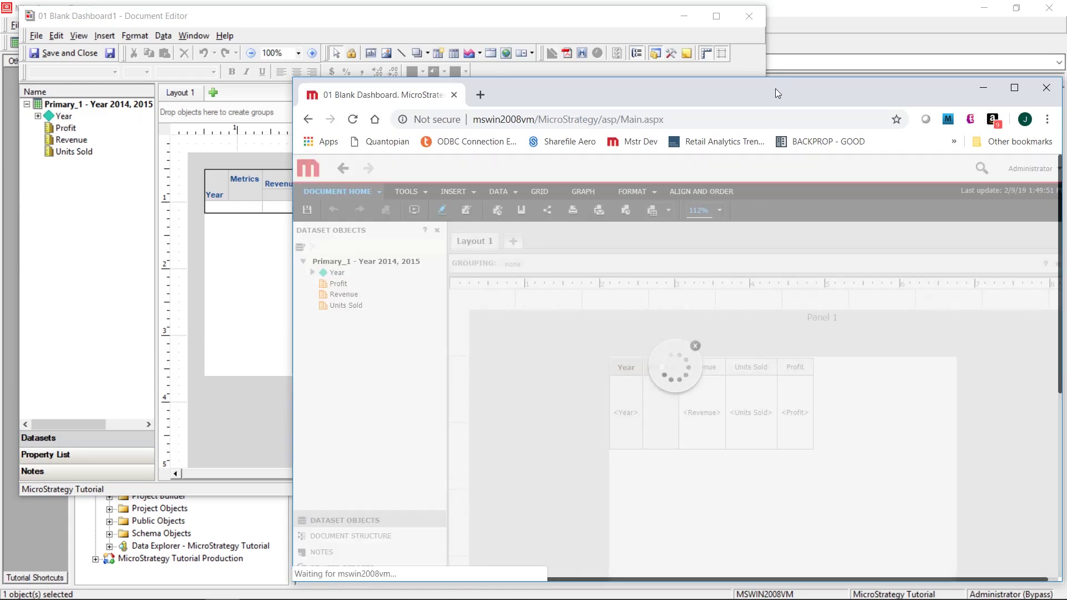
drag(776, 89, 726, 55)
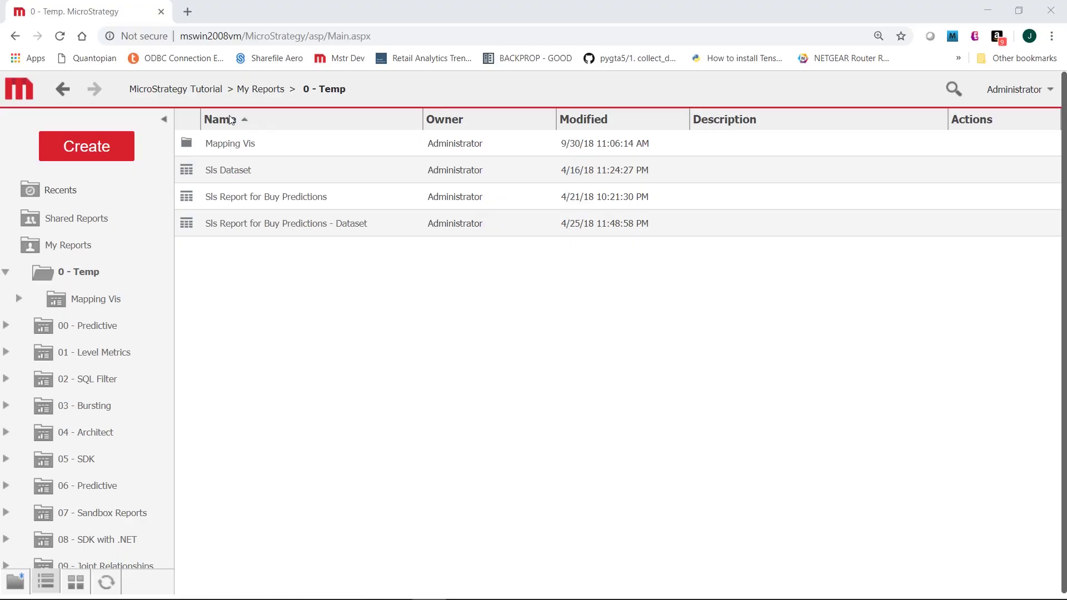
Add an e-mail subscription for Sls Dataset named Sales Report and continue to Message.
click(1012, 171)
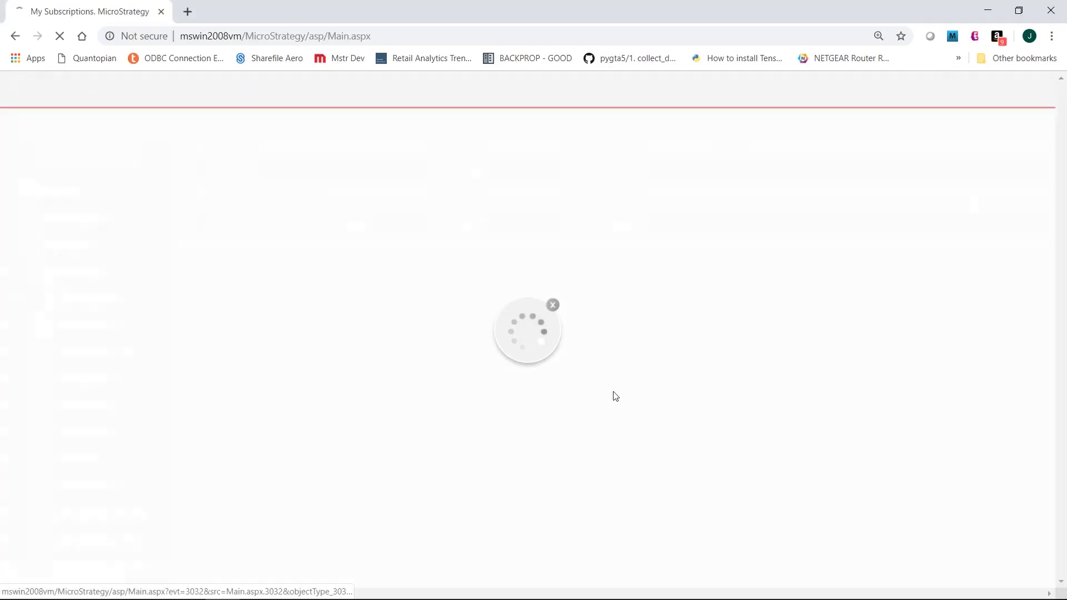
scroll(231, 305, down, 3)
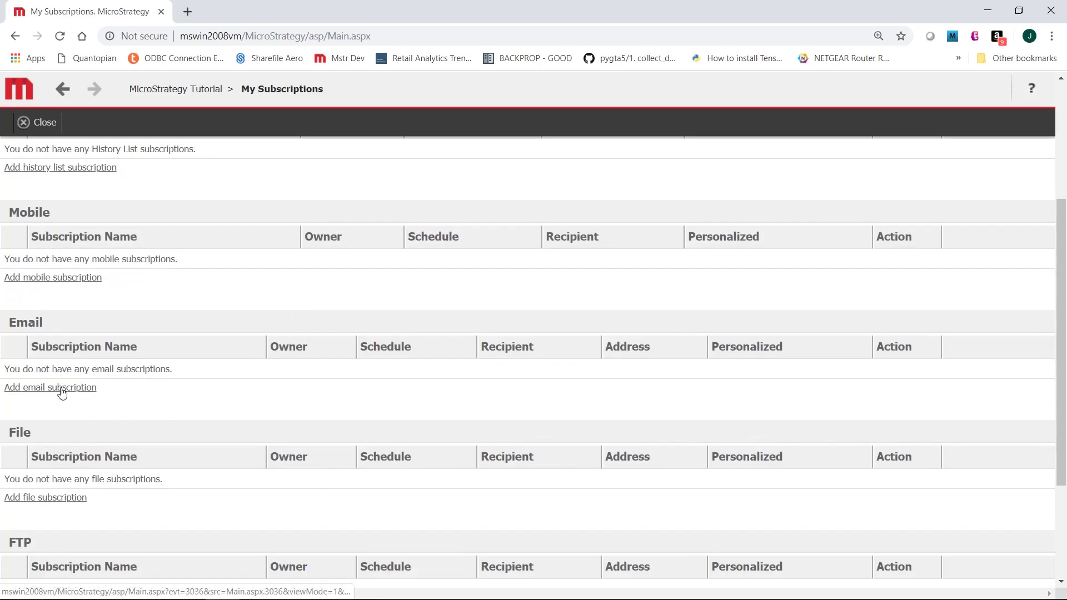
click(60, 388)
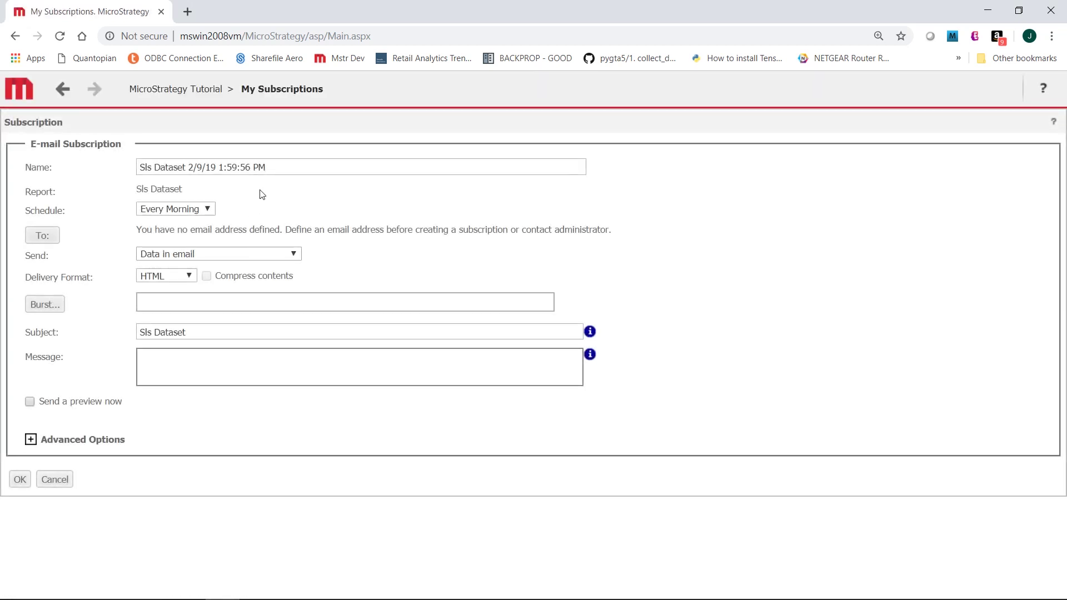
drag(273, 166, 54, 167)
text(Sac)
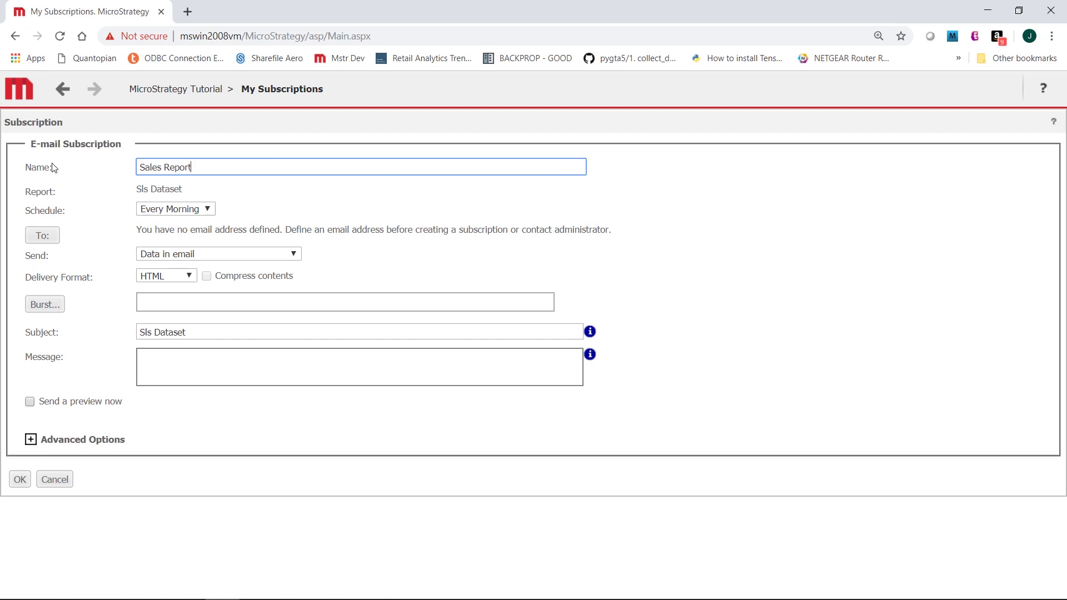
click(184, 359)
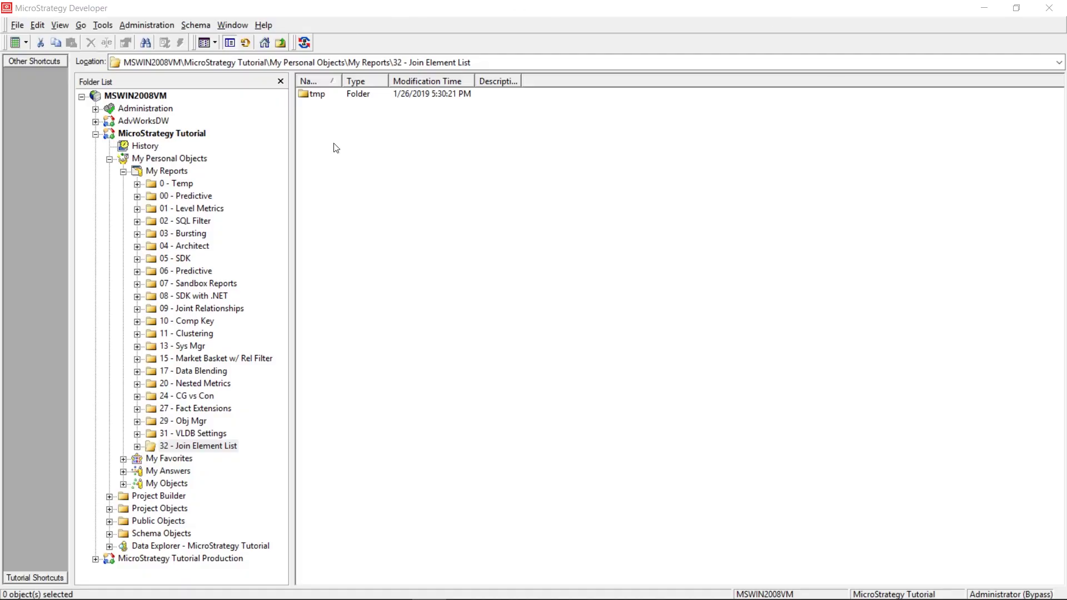
Create an attribute whose ID form maps CALL_CTR_ID manually, then add another form expression.
mouse_move(380, 216)
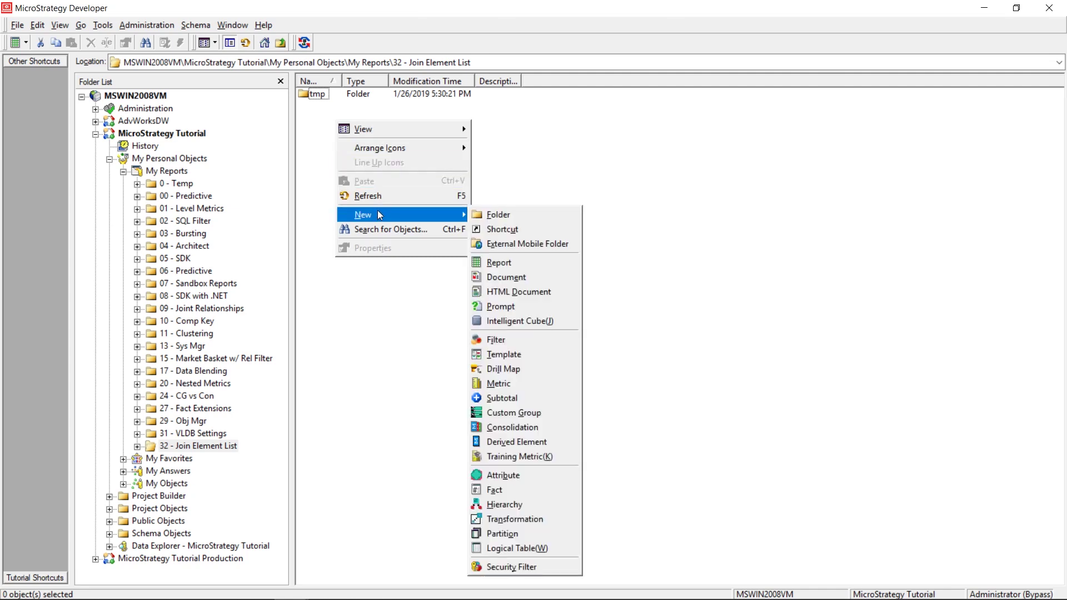
click(506, 479)
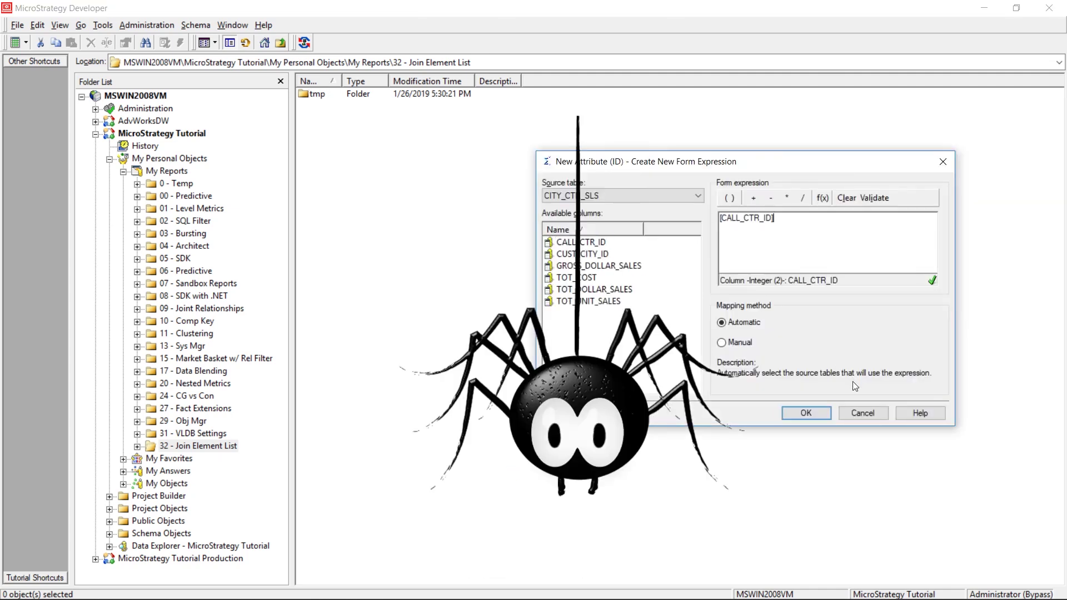
click(739, 342)
click(816, 414)
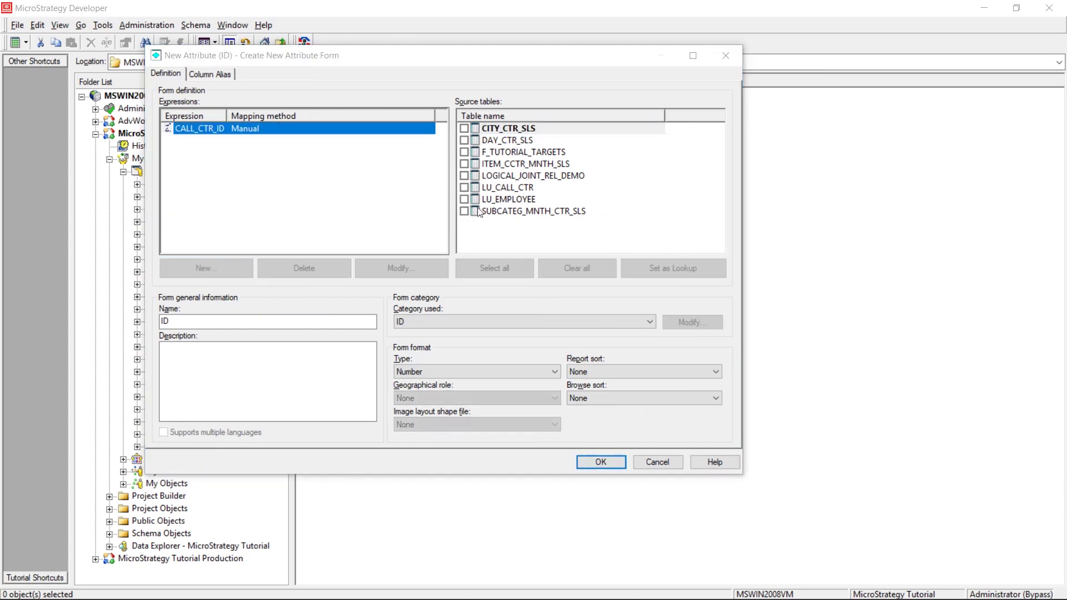
click(204, 268)
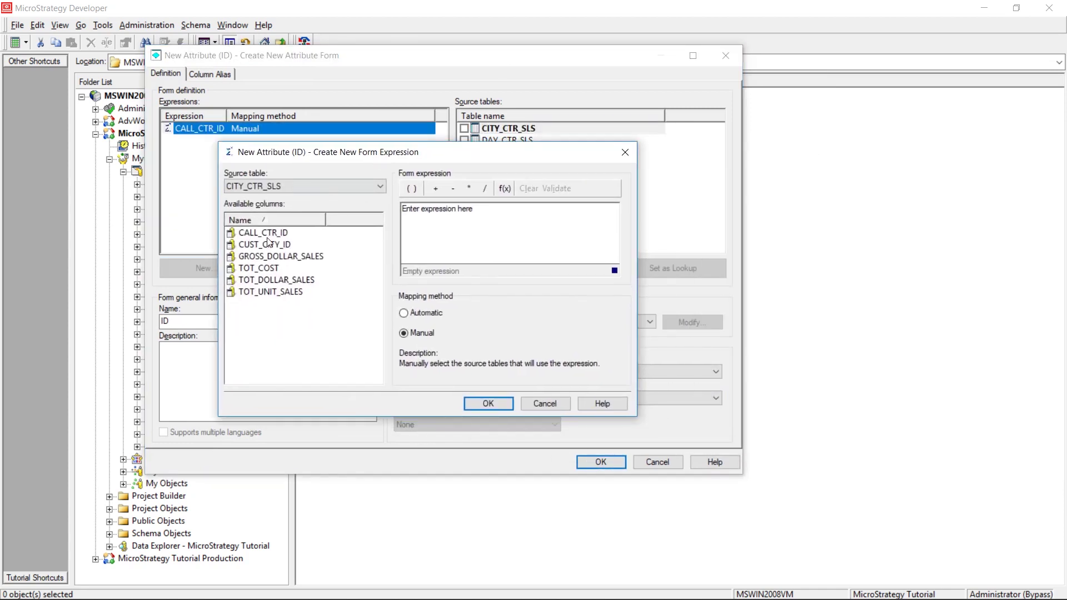